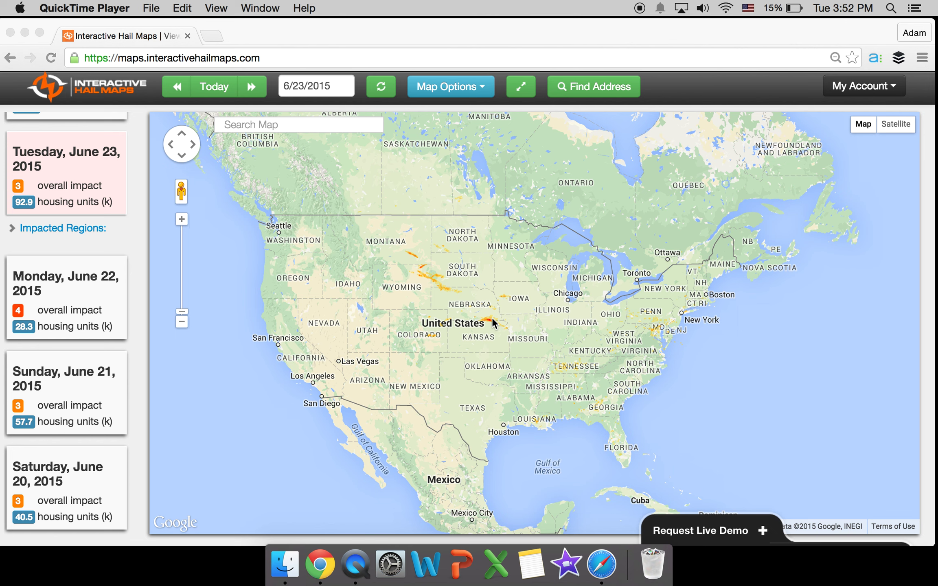
Examine the June 23 hail swath on the Nebraska–Kansas border and view the area statistics for Steele City, NE 68440.
scroll(493, 321, up, 1)
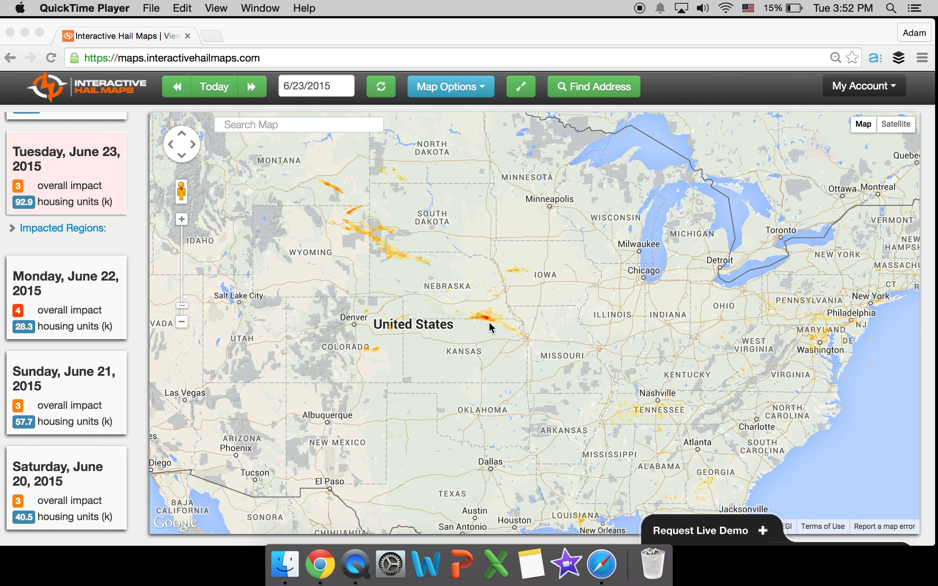
click(493, 335)
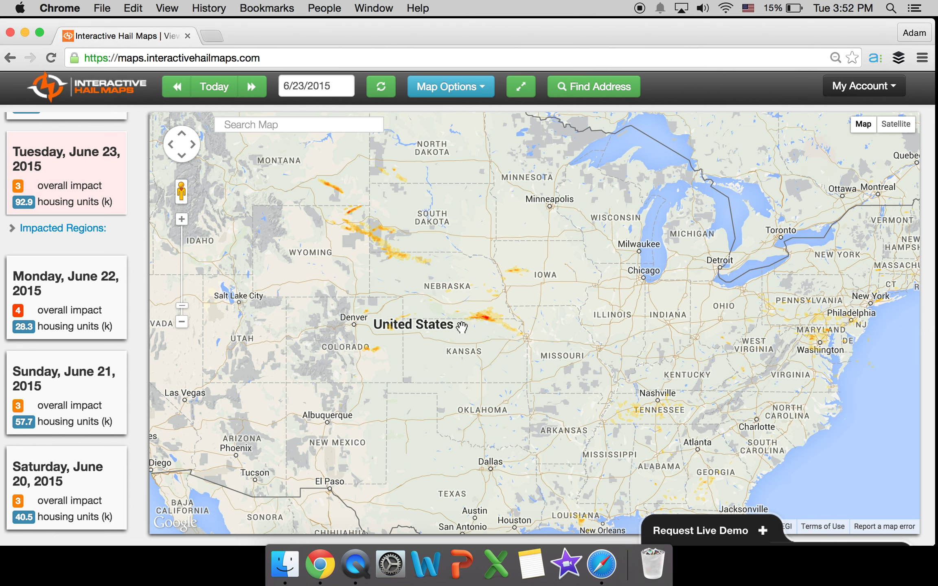
mouse_move(480, 324)
scroll(480, 322, up, 2)
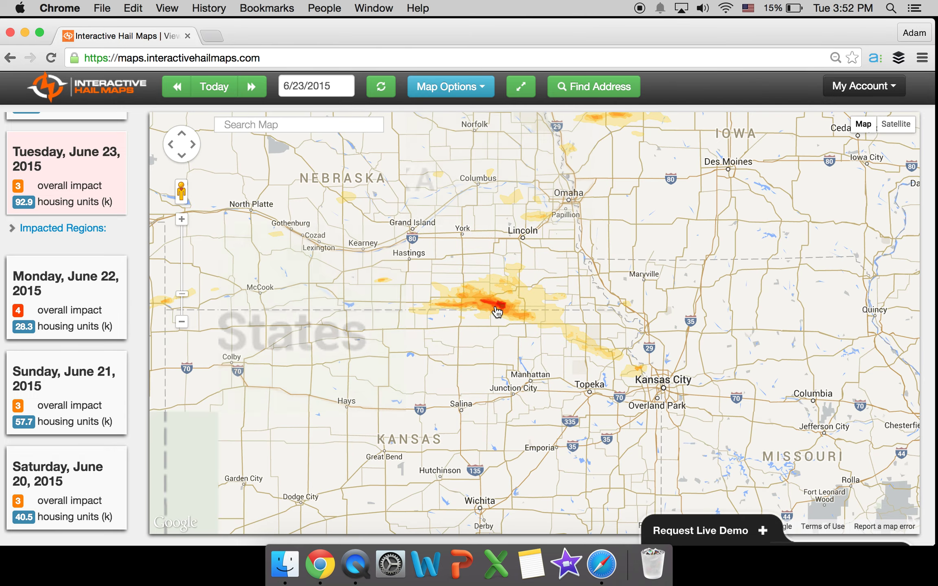
scroll(502, 310, up, 3)
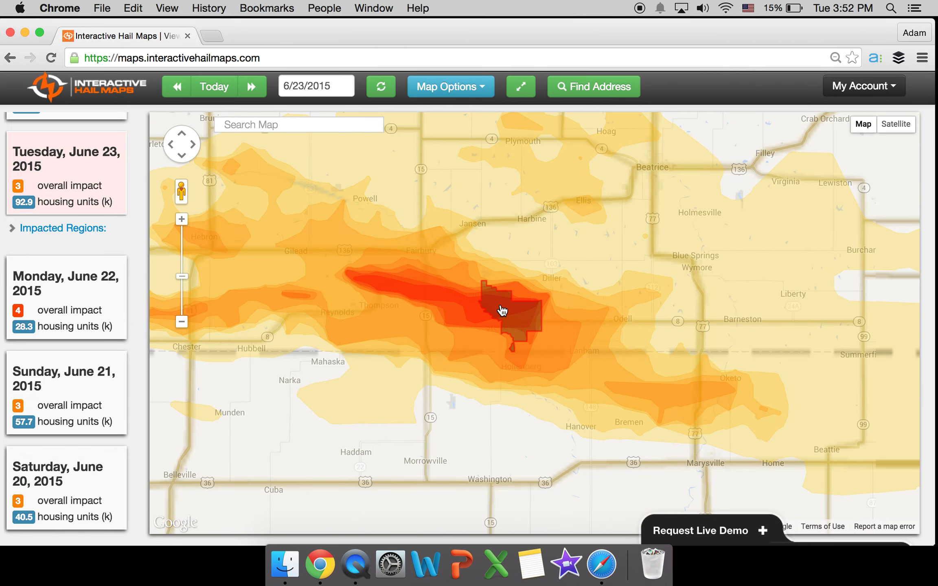
scroll(538, 283, down, 2)
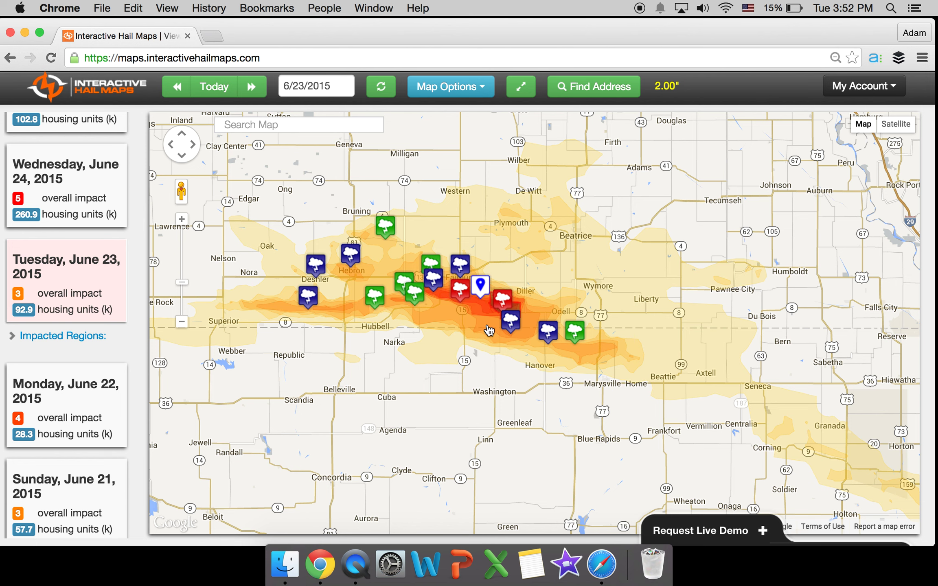
scroll(488, 331, up, 3)
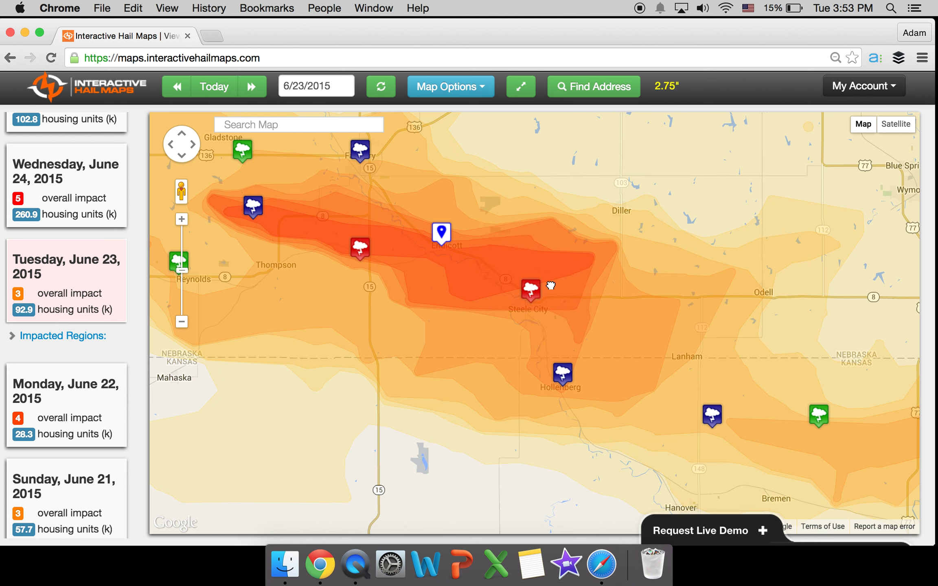
click(552, 289)
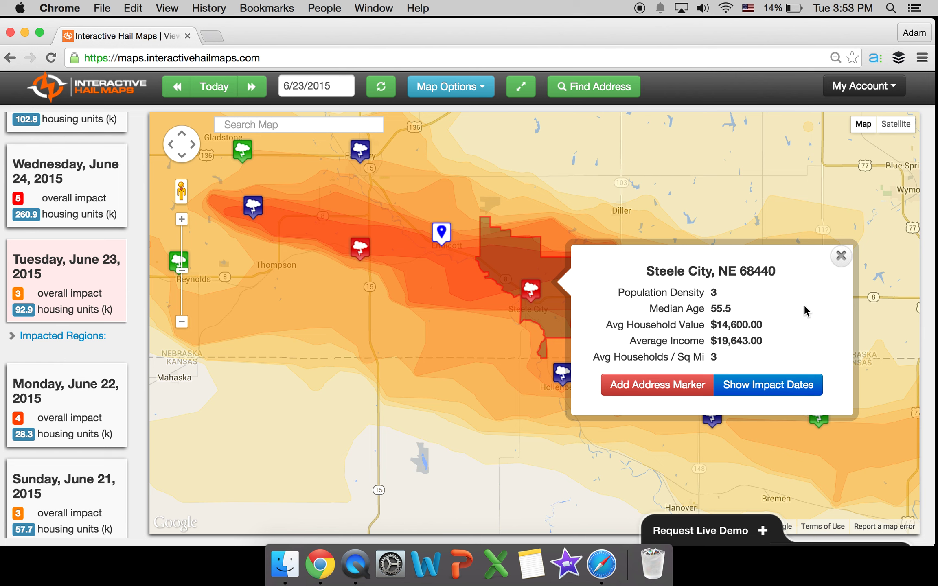
click(841, 258)
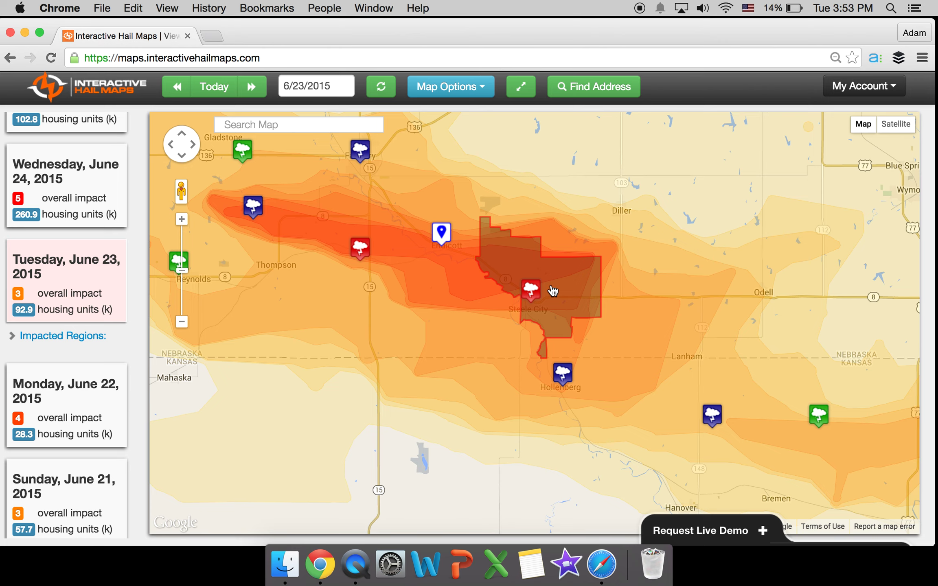
Load the hail map for Wednesday, June 24, 2015 and bring the hail swath over Denver into close view.
scroll(553, 291, down, 2)
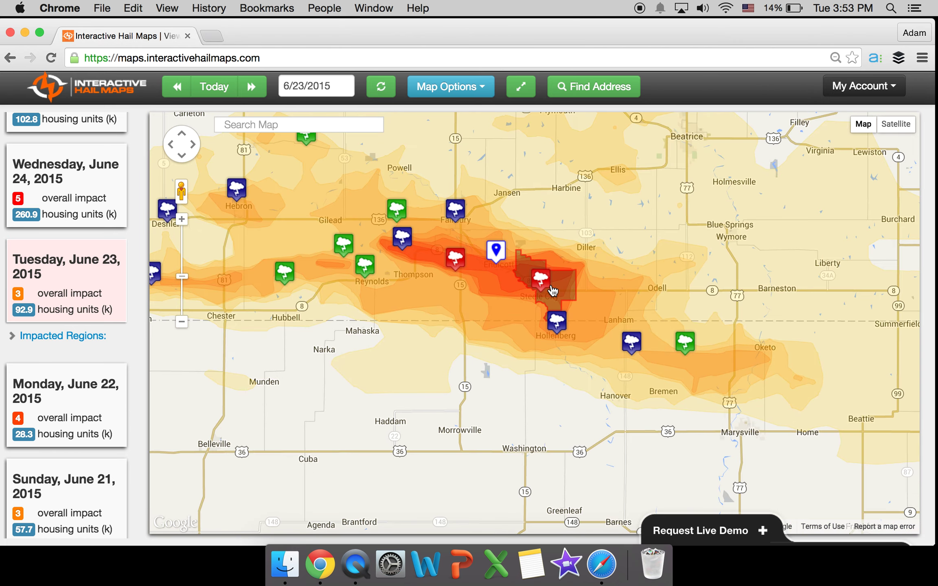
scroll(553, 291, down, 2)
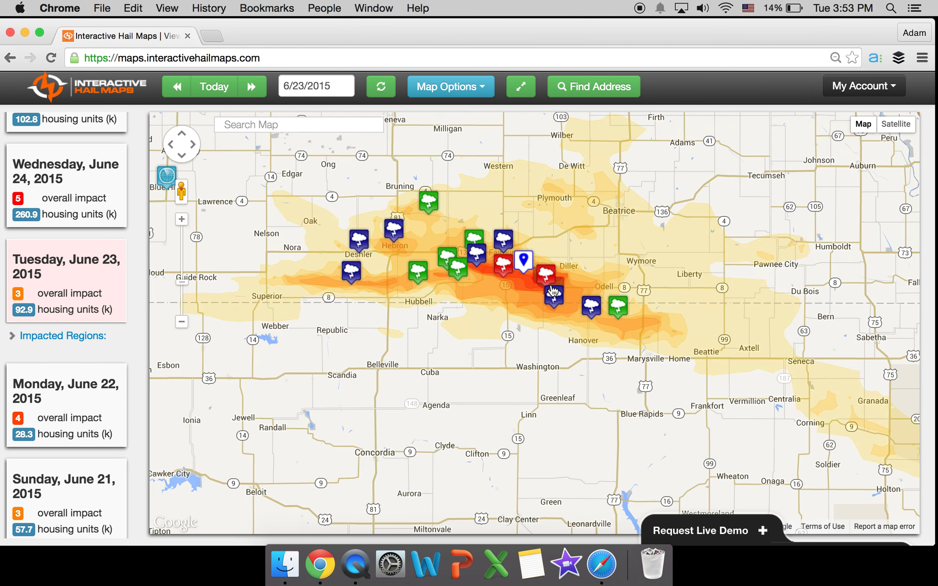
scroll(552, 291, down, 2)
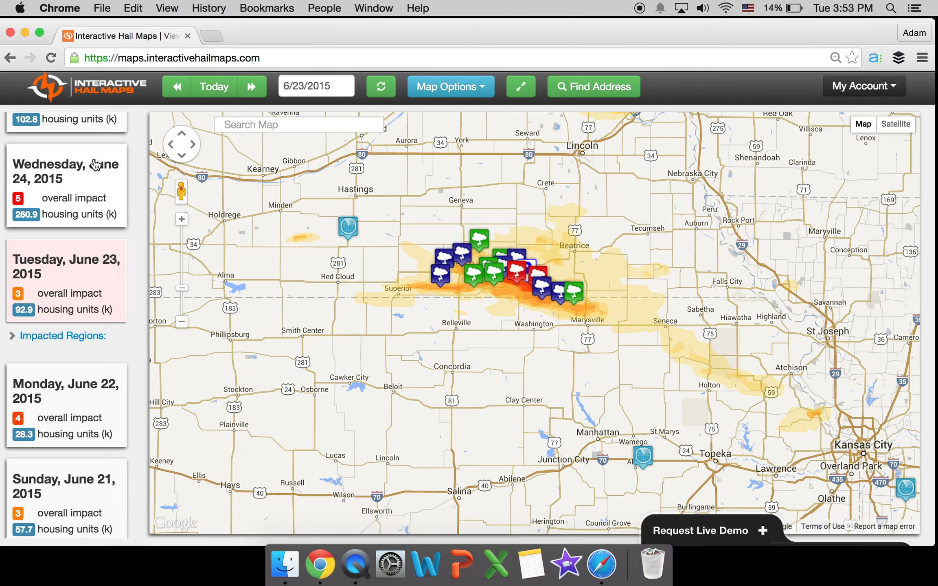
click(77, 187)
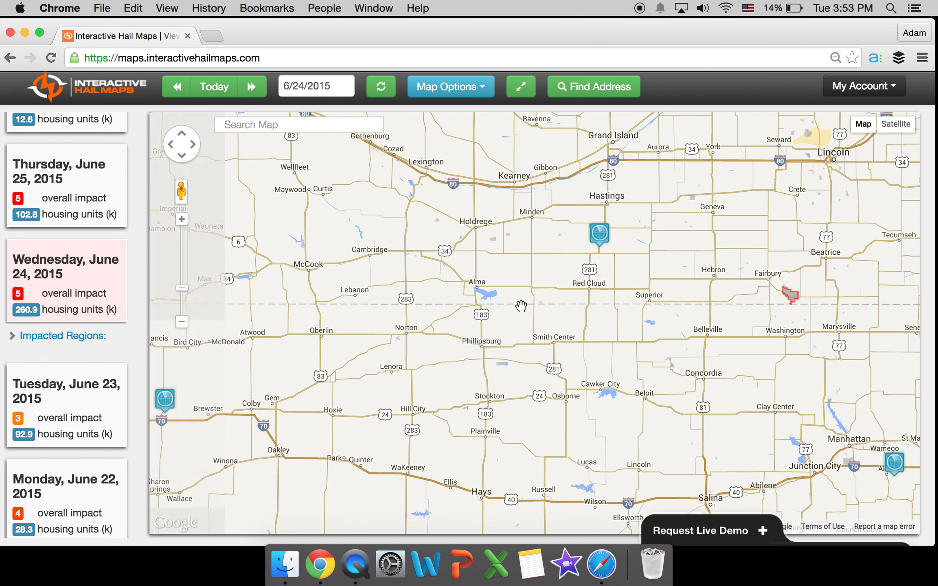
scroll(519, 307, down, 3)
drag(392, 301, 476, 346)
scroll(414, 356, up, 3)
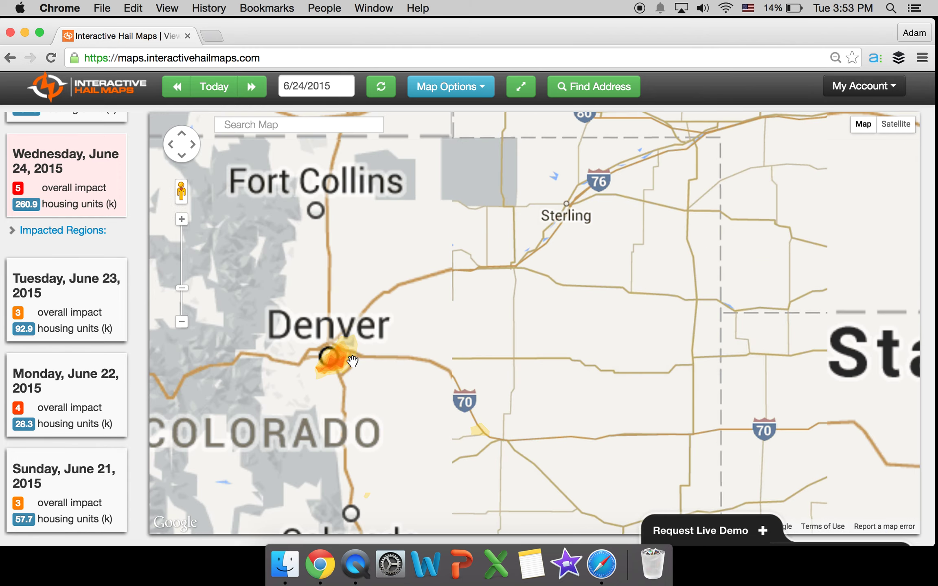
scroll(373, 356, up, 4)
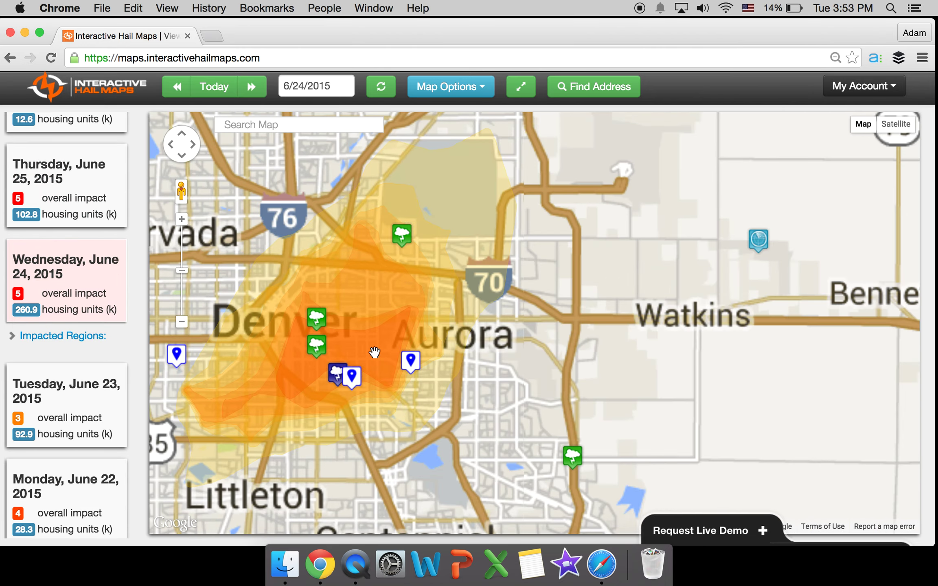
drag(378, 346, 418, 326)
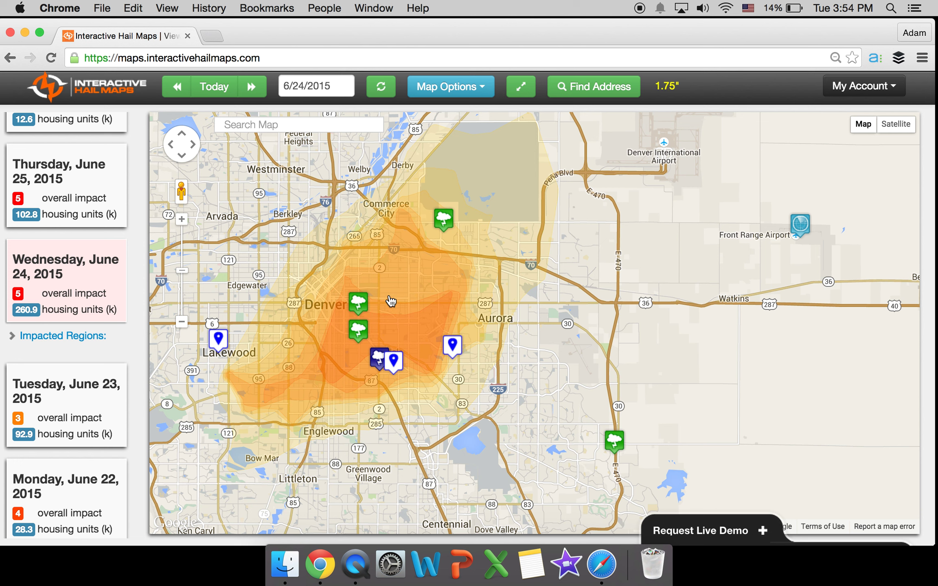
View the demographic details of the Denver 80216 and Aurora 80010 ZIP areas inside the hail swath.
click(393, 239)
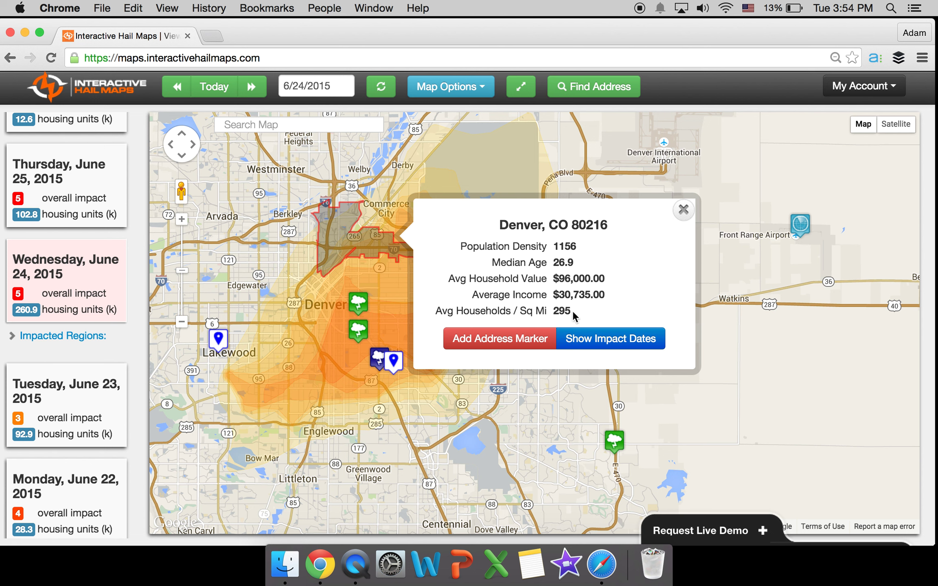
click(684, 211)
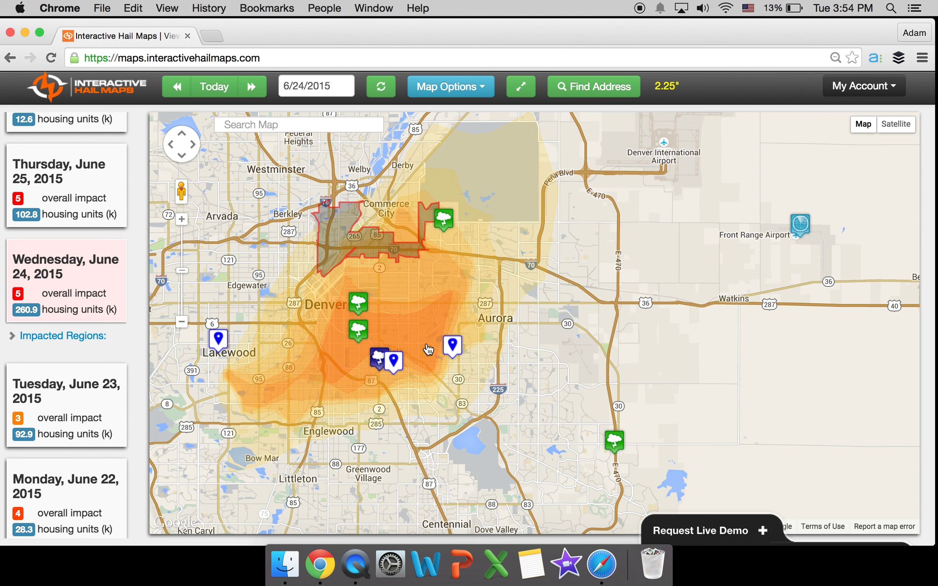
click(446, 316)
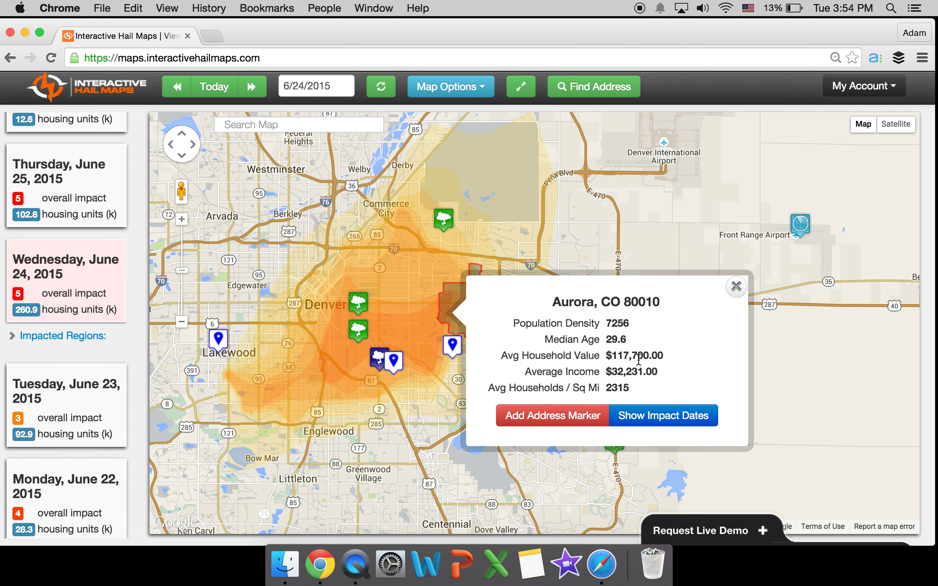
drag(629, 385, 612, 387)
click(736, 286)
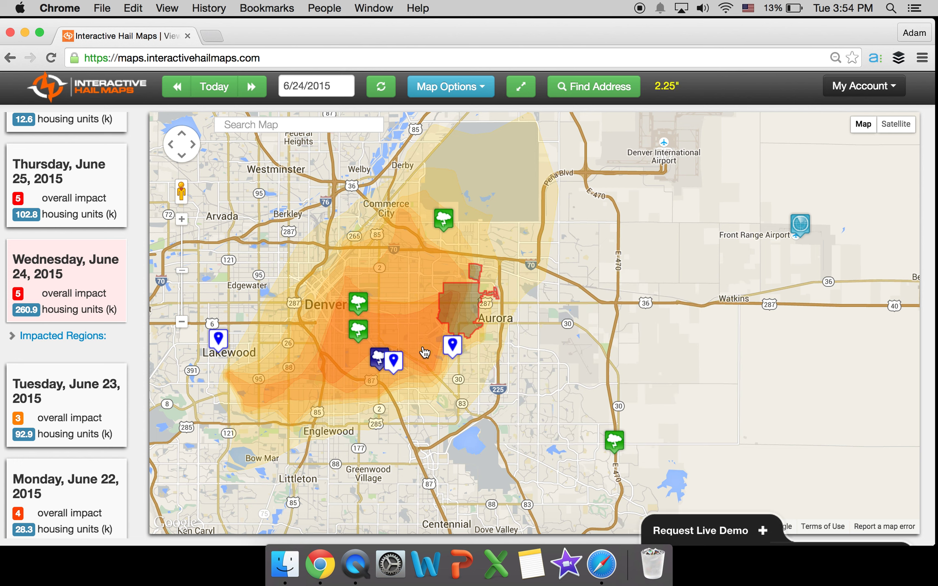
View the demographic details of the Denver 80246 ZIP area around Glendale.
scroll(391, 390, up, 2)
scroll(391, 390, up, 2)
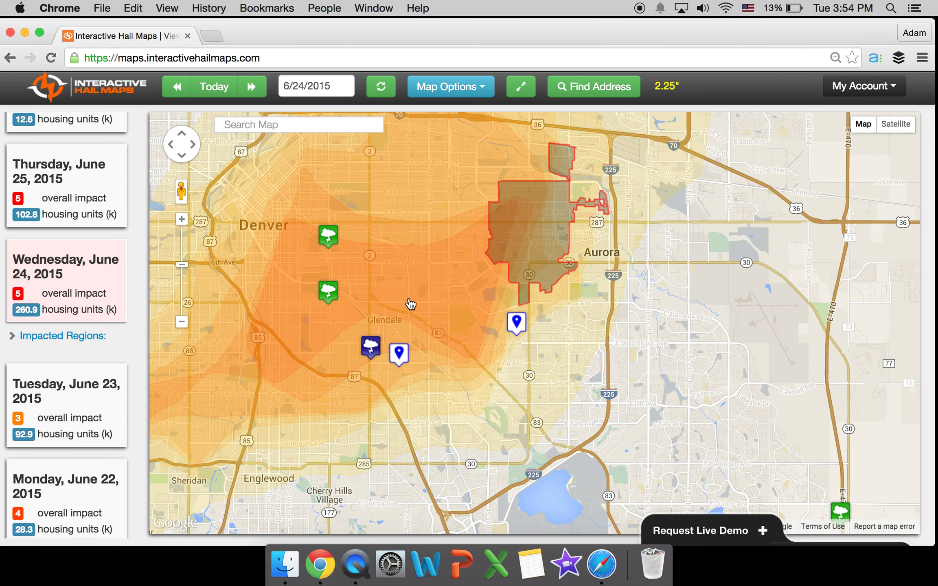
click(399, 322)
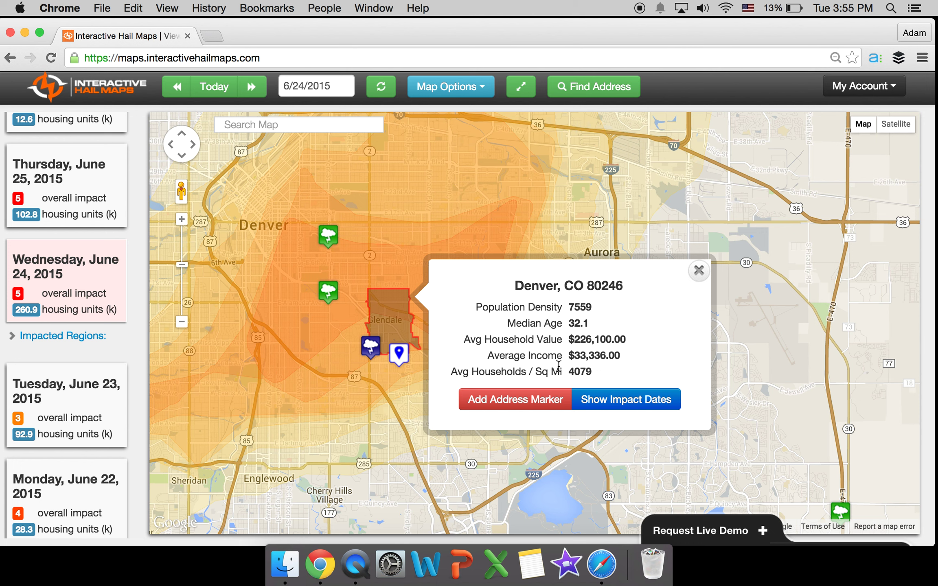
click(698, 270)
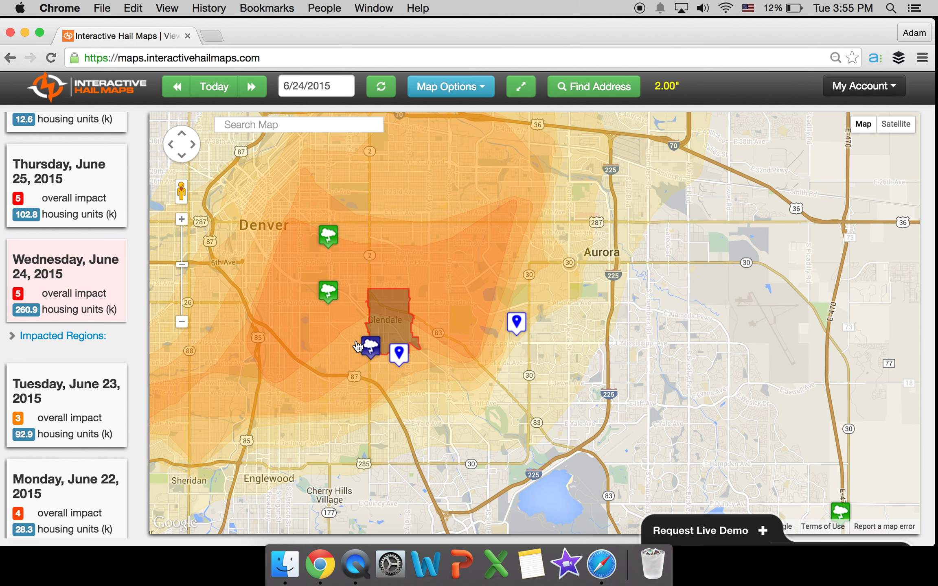
Show the hail impact dates for a location in the Denver 80224 ZIP area southeast of Glendale and review the list.
click(427, 375)
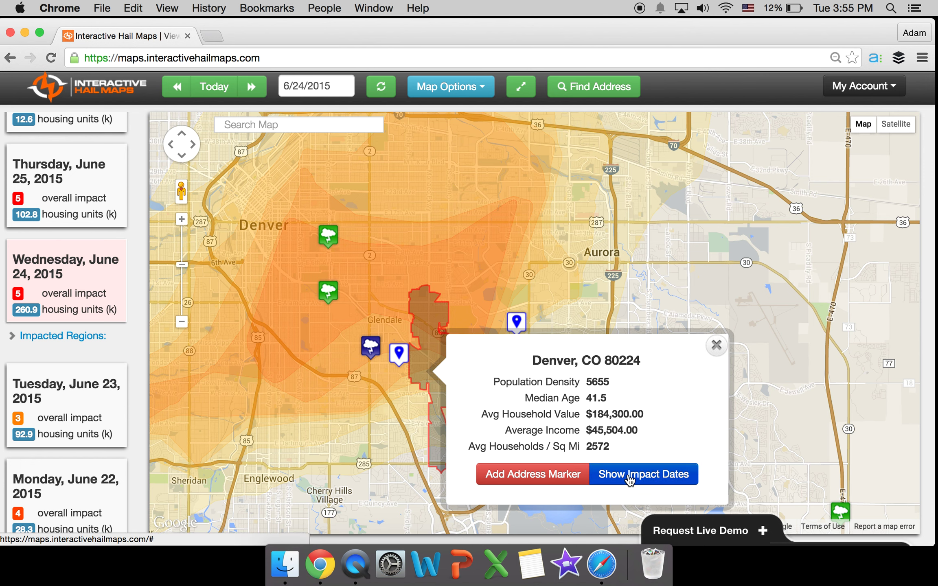
click(647, 476)
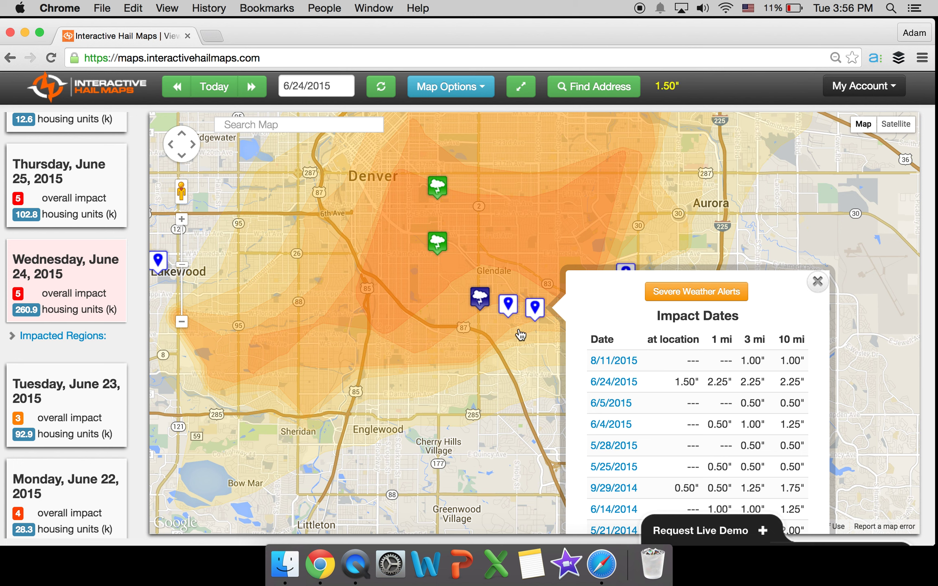
click(817, 282)
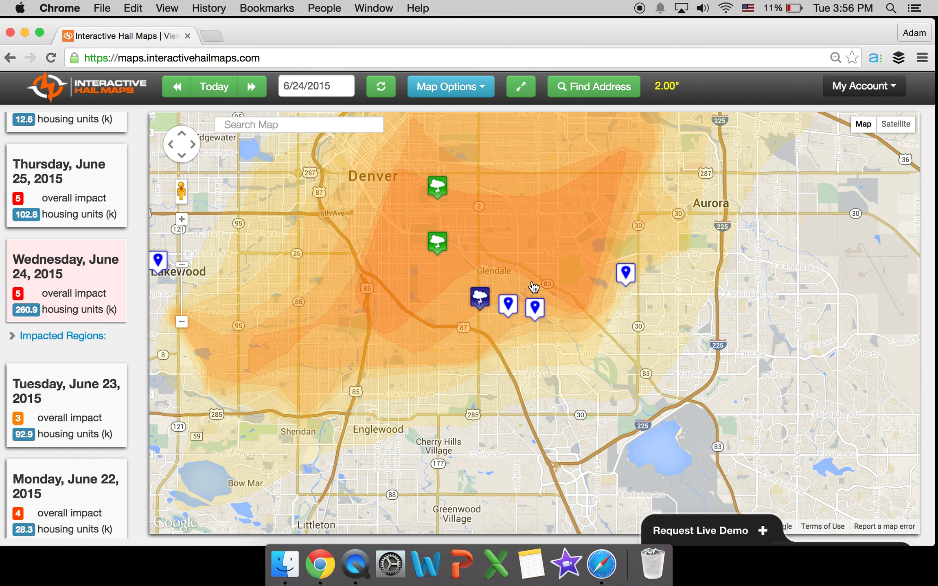
Examine the June 24 hail swath over Denver up close, checking the hail sizes and street-level swath edges around Glendale.
scroll(495, 284, up, 5)
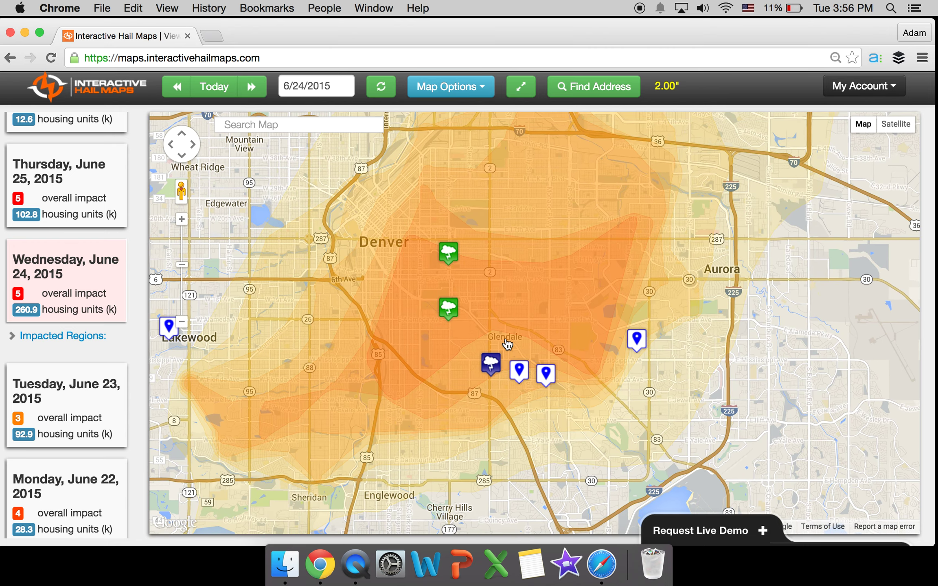
scroll(507, 344, up, 3)
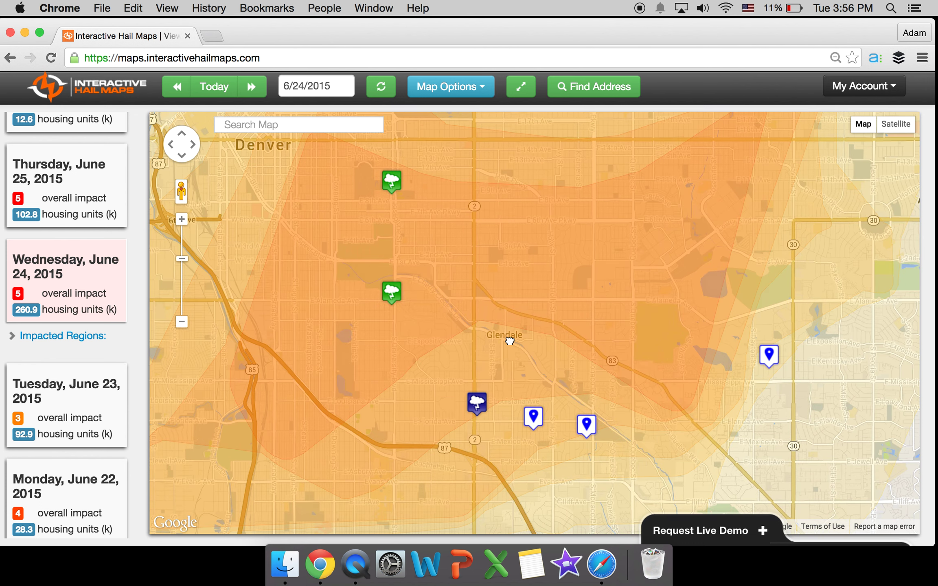
drag(509, 341, 508, 355)
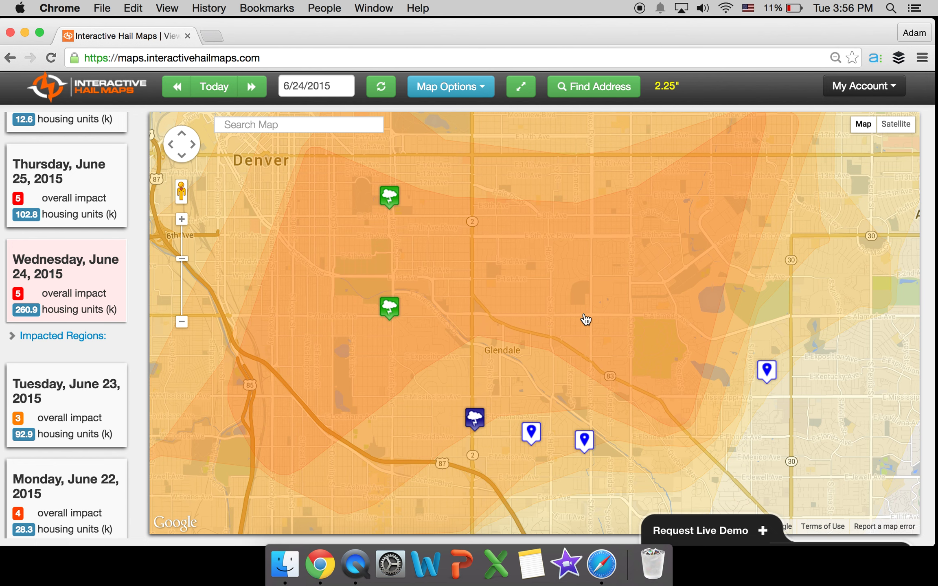
drag(585, 320, 577, 338)
scroll(576, 339, down, 2)
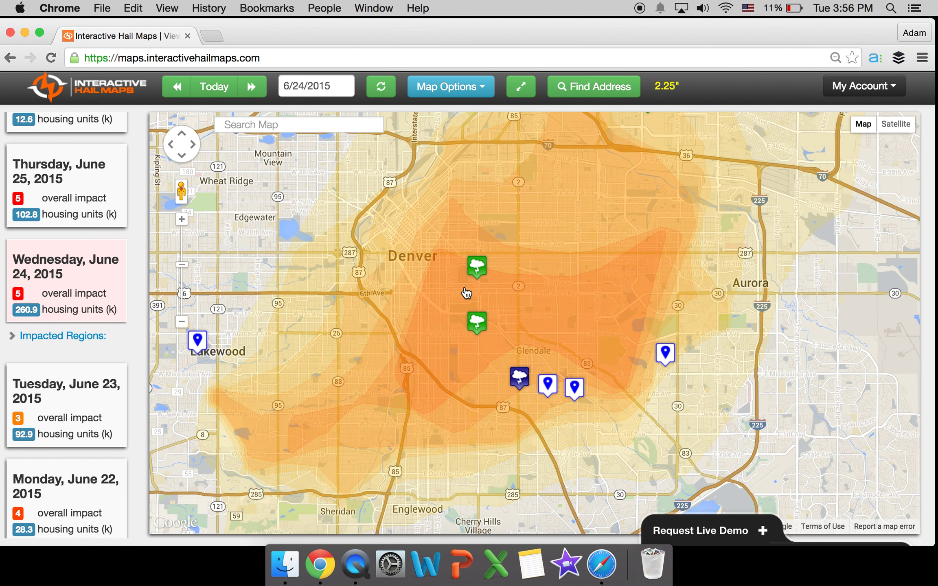
scroll(541, 353, up, 1)
scroll(540, 353, up, 1)
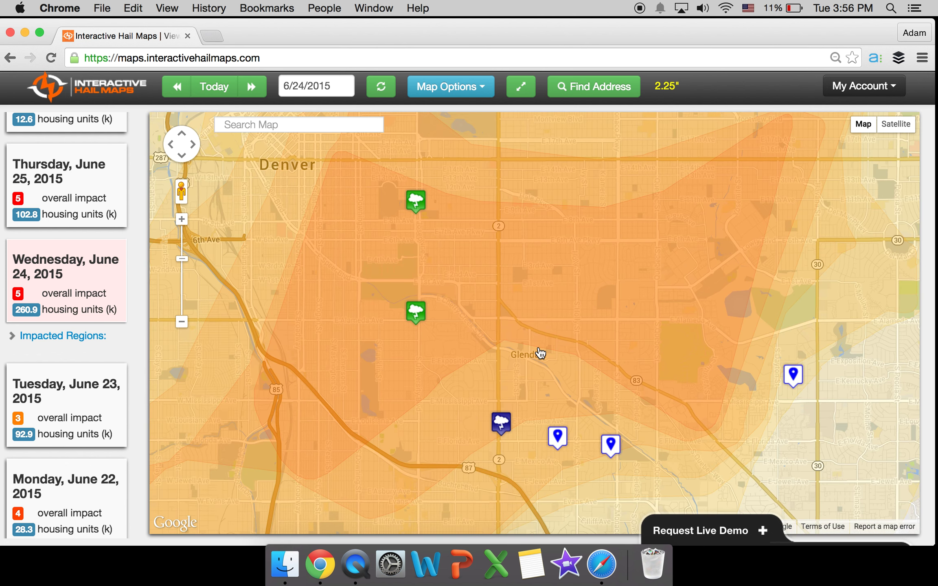
scroll(540, 358, up, 1)
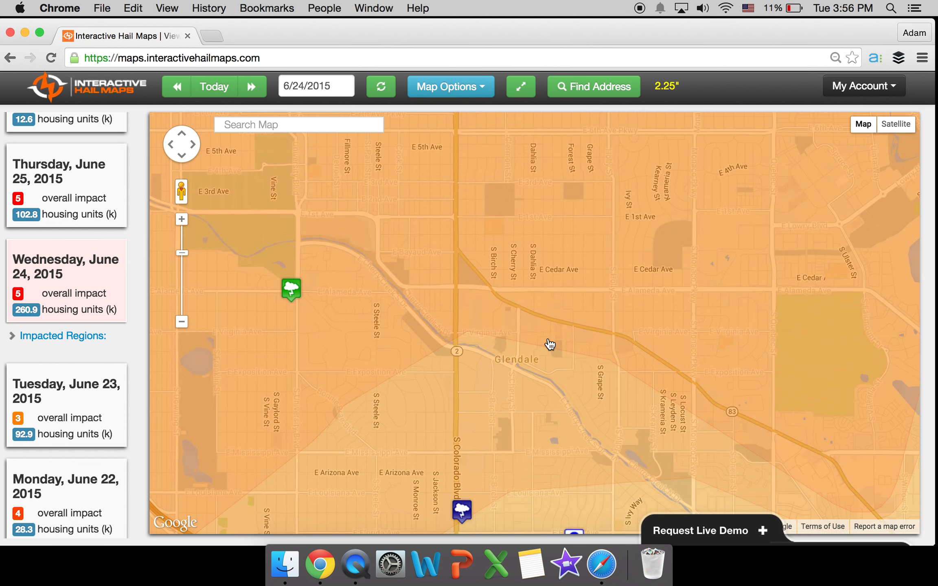
Start a new address marker in the Denver 80246 area just northeast of Glendale and check its customer and street fields.
click(548, 340)
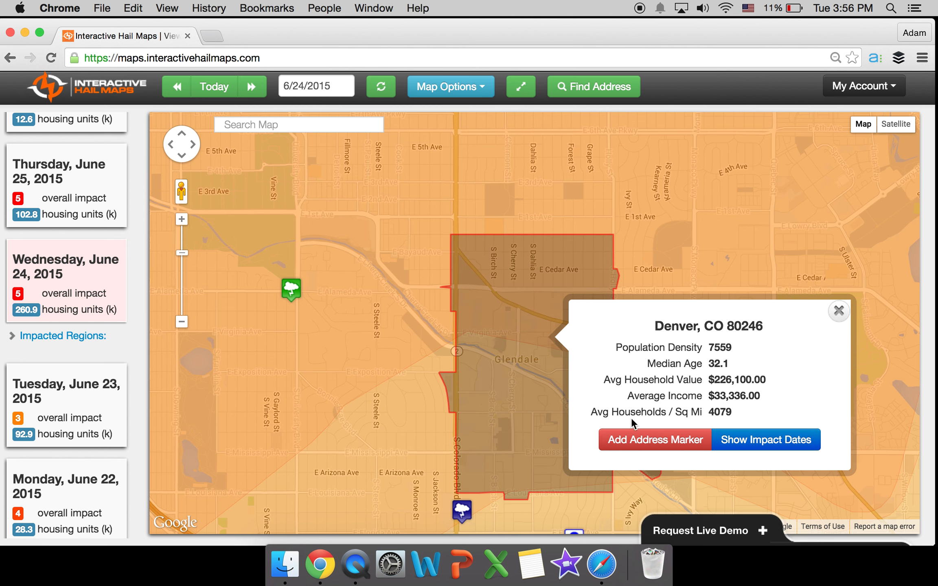
click(637, 441)
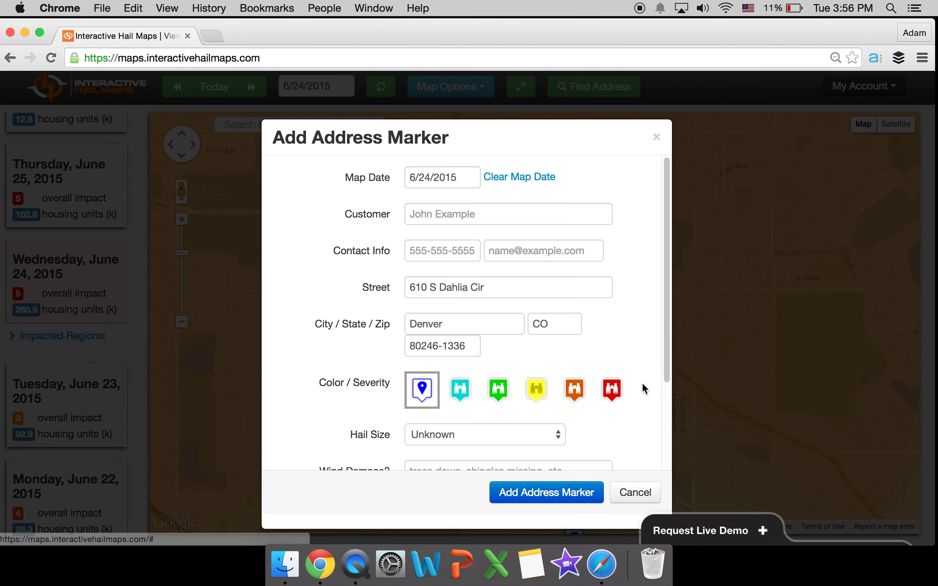
click(415, 212)
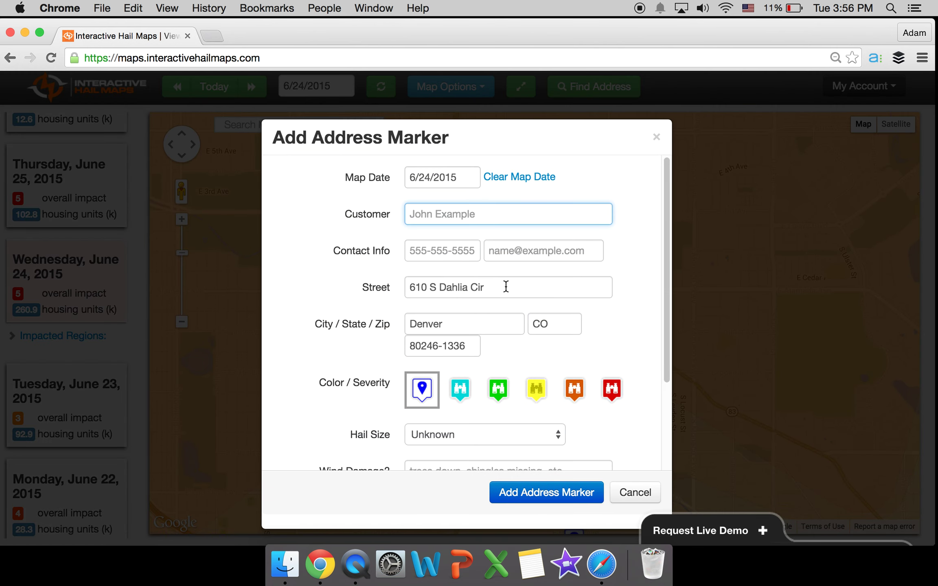
click(354, 290)
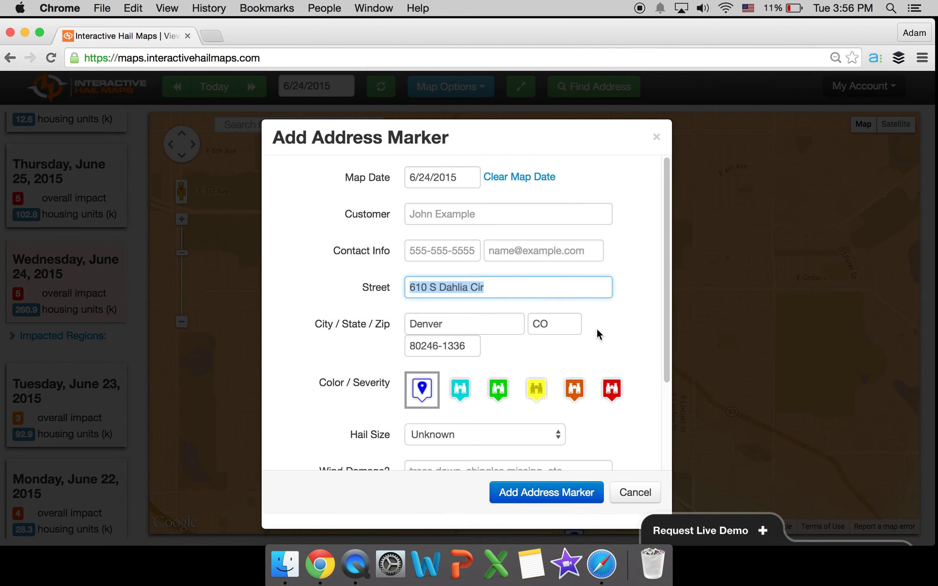
Give the address marker the red severity color and keep its hail size as Unknown.
scroll(620, 333, down, 1)
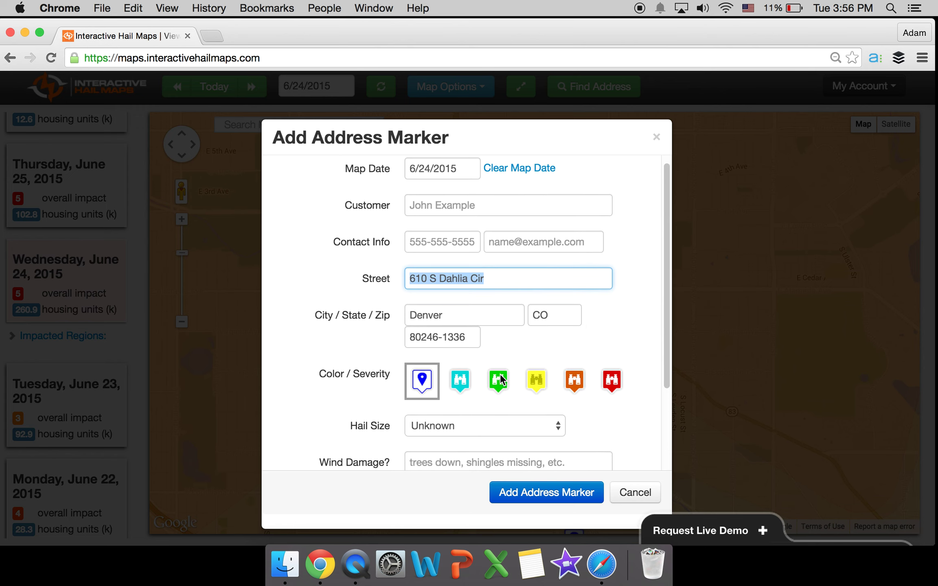
click(537, 380)
click(608, 380)
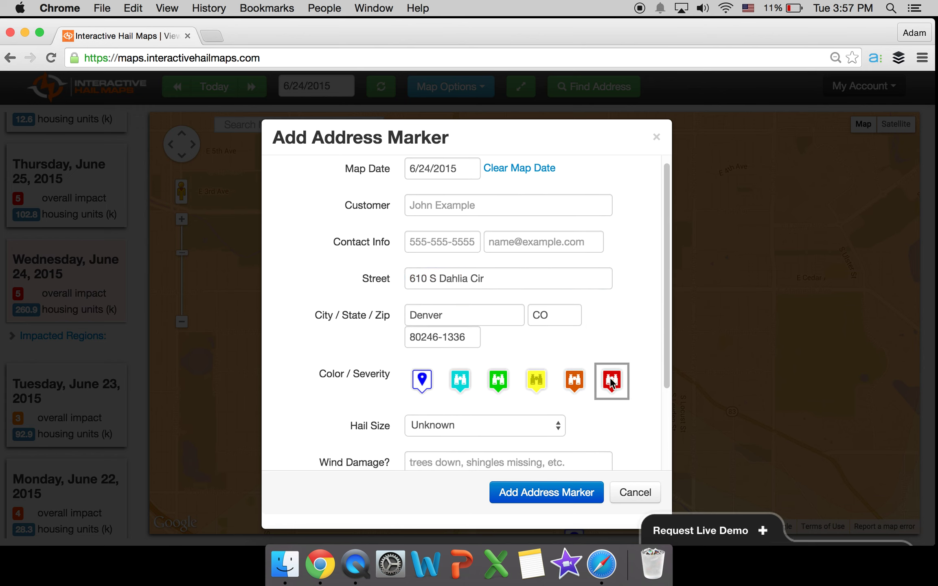
scroll(591, 377, down, 5)
click(509, 355)
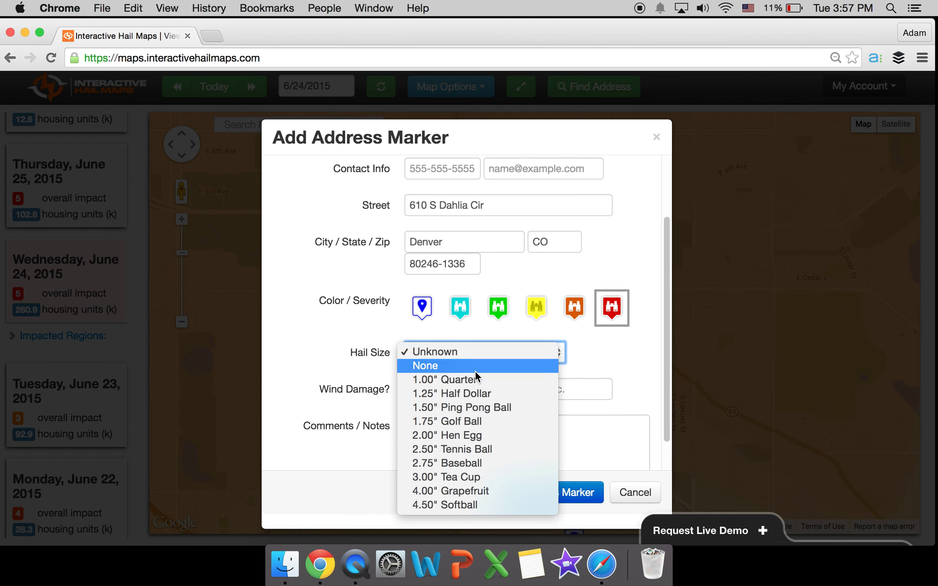
click(456, 352)
Enter the comment "Lots of 3 tab and older homes." and add the address marker to the map.
click(453, 446)
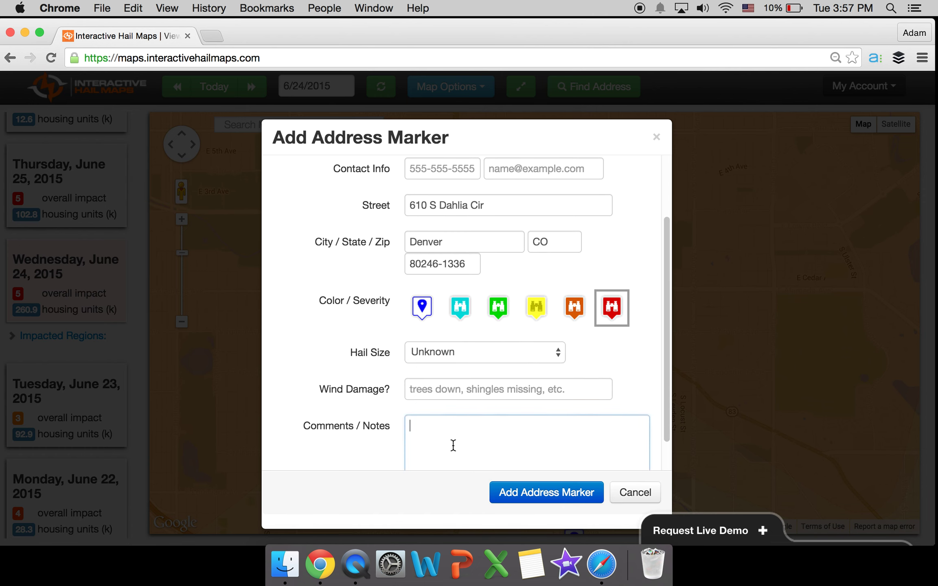
scroll(458, 428, down, 1)
text(Lots )
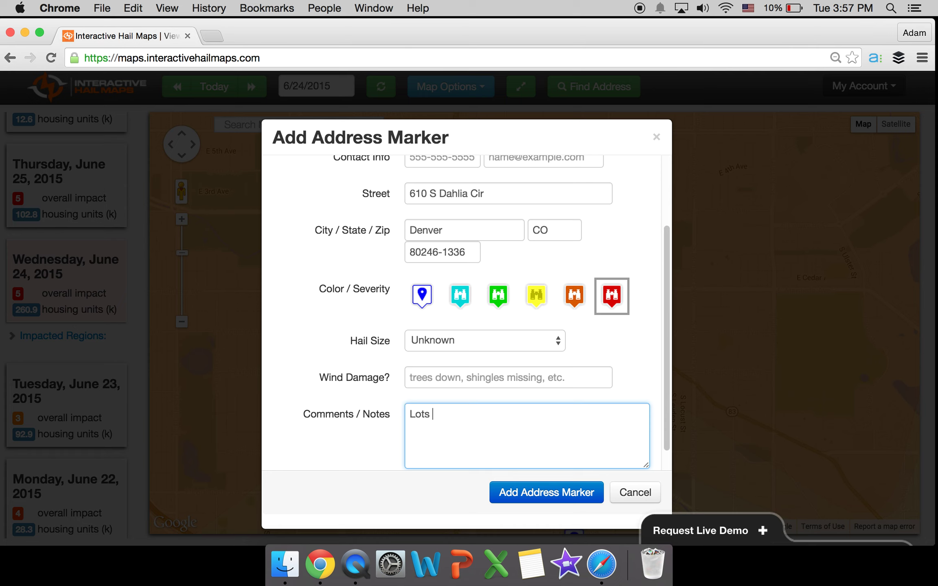
text(of 3 tab and older homes.)
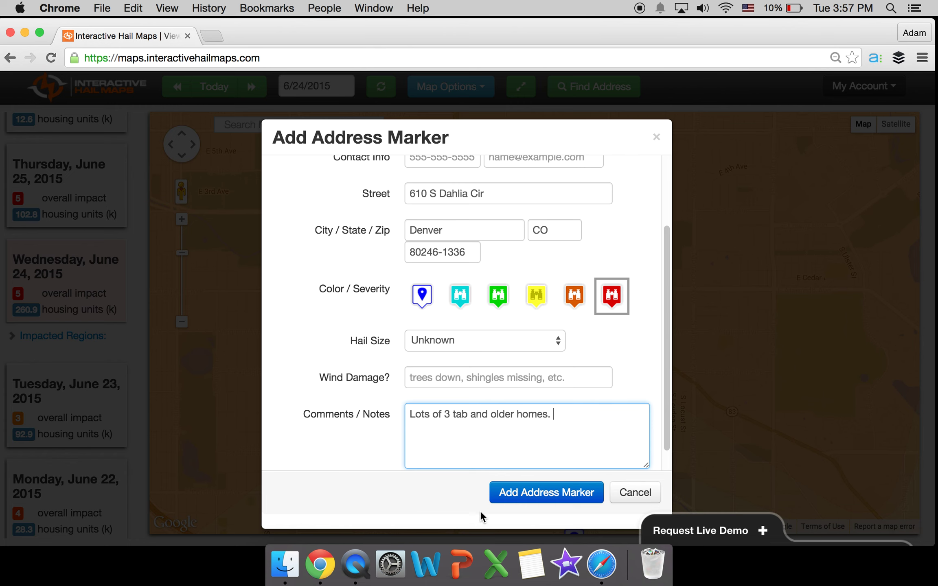
click(532, 500)
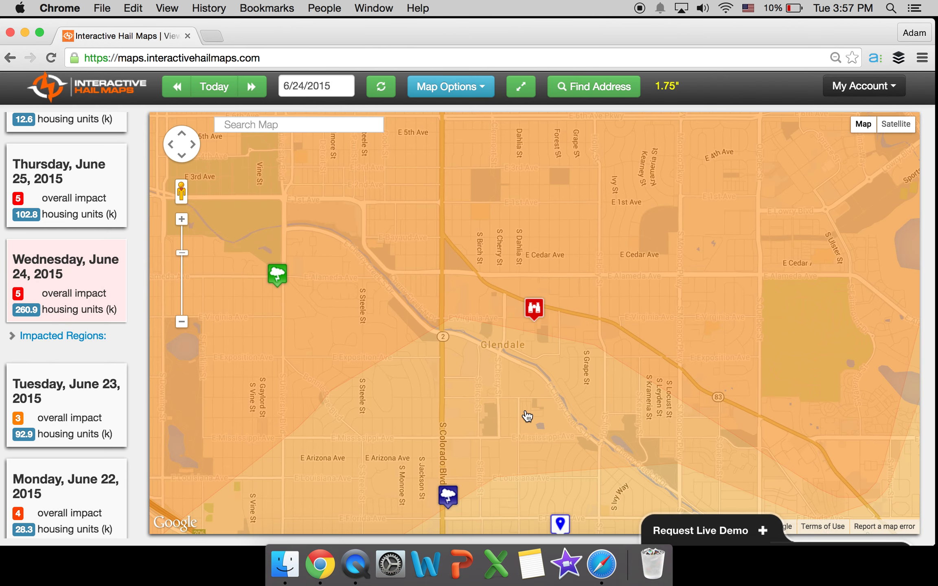
View the details of the new red marker near Glendale, review its comment, and close the details.
click(531, 312)
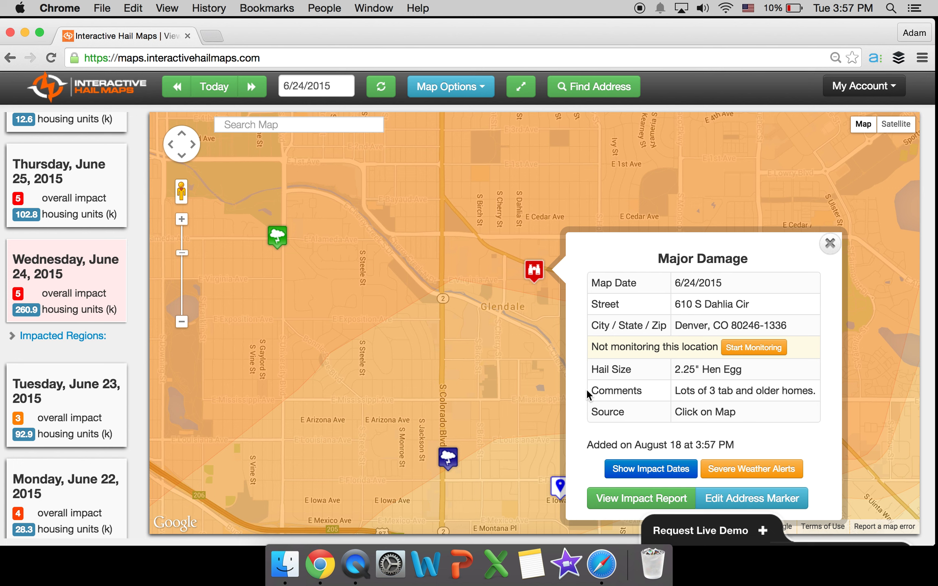
drag(675, 390, 808, 391)
click(793, 356)
click(830, 243)
Examine the June 24 hail swath across the Denver area, checking the hail sizes around the address markers and between Lakewood and Aurora.
scroll(613, 320, down, 1)
scroll(612, 318, down, 3)
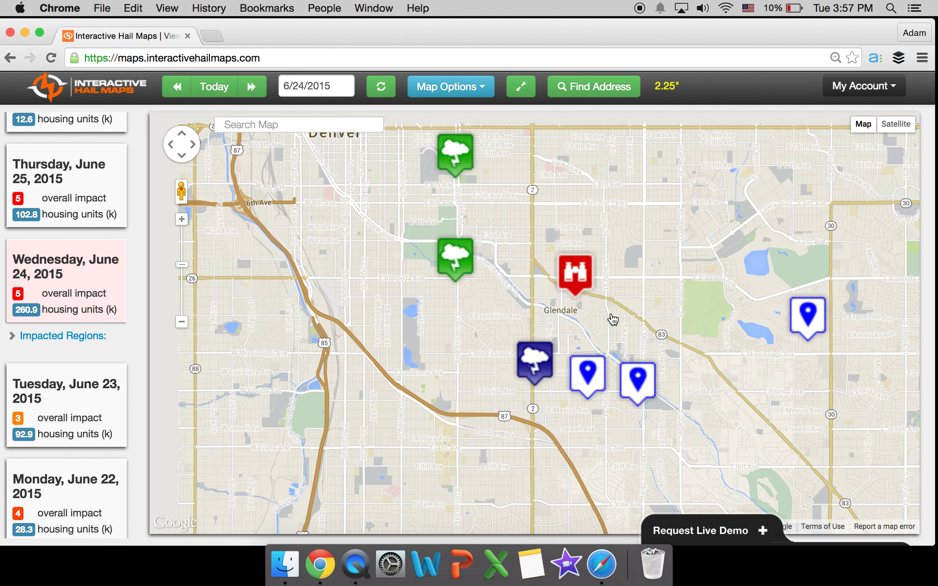
scroll(611, 305, up, 1)
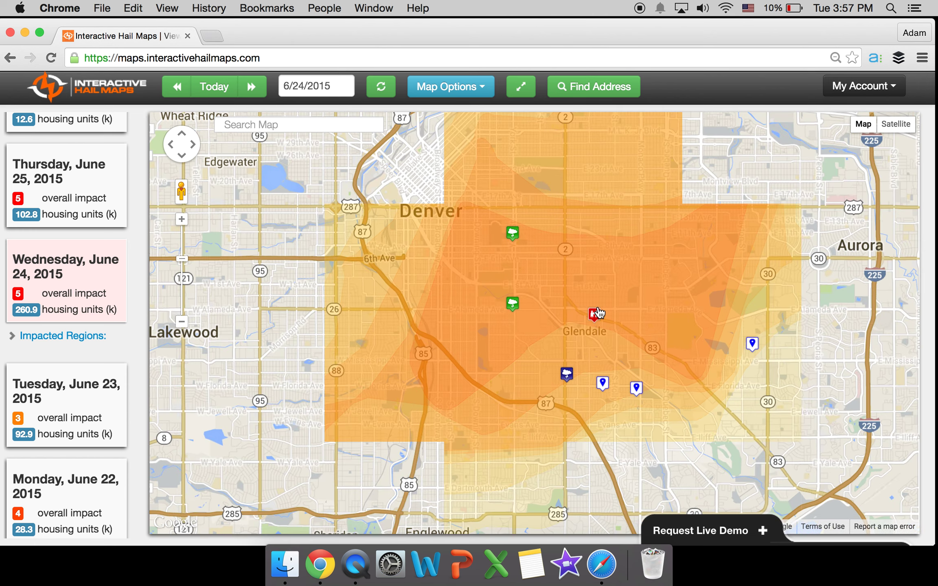
scroll(598, 313, up, 1)
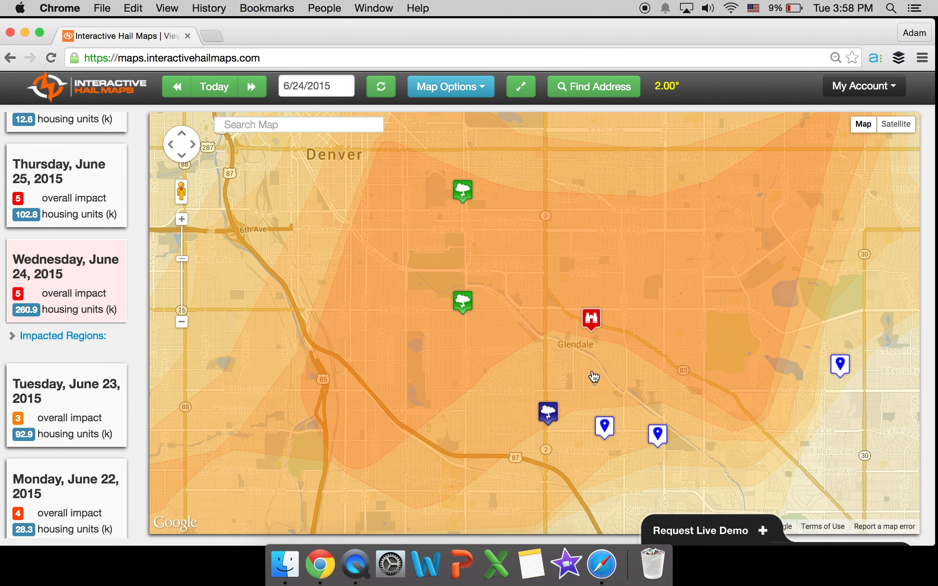
scroll(648, 334, down, 2)
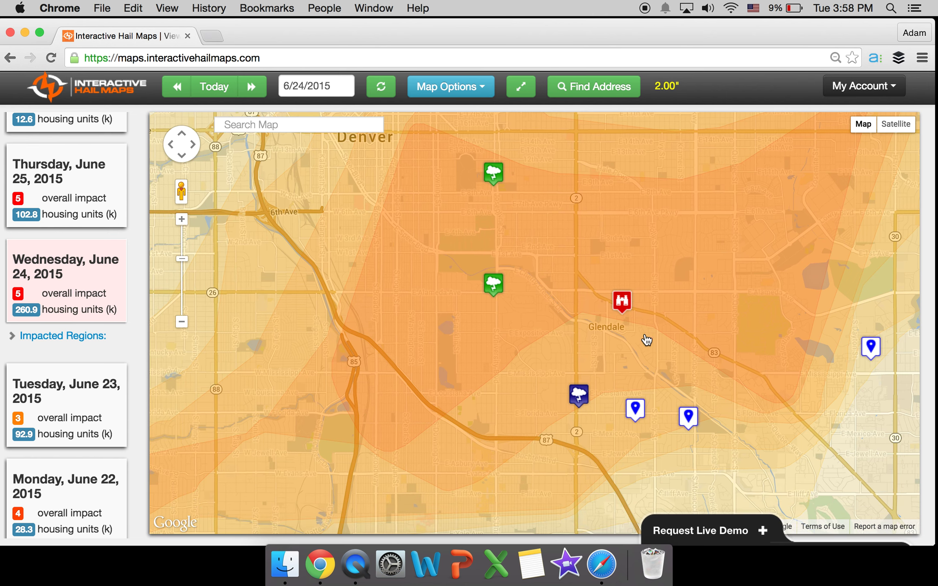
scroll(643, 340, down, 2)
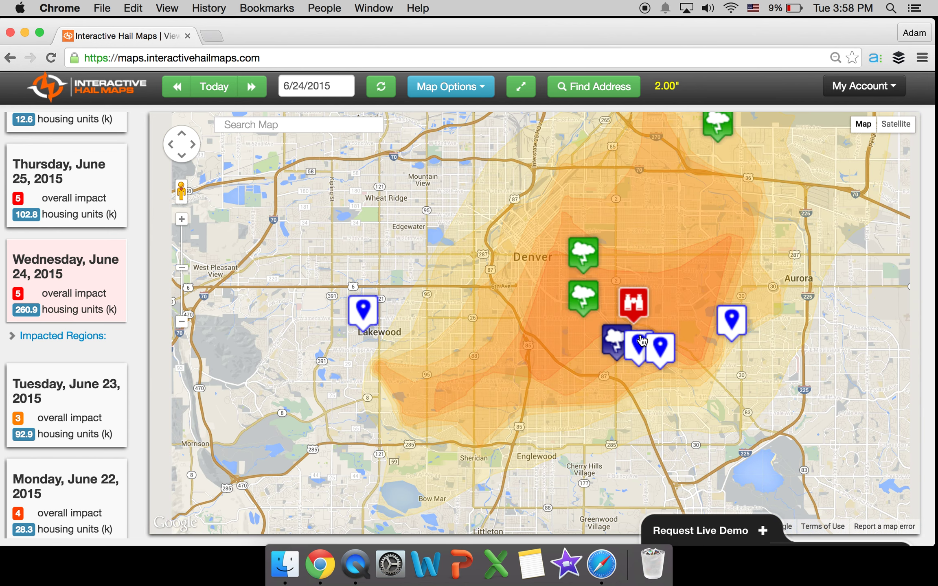
scroll(643, 340, down, 1)
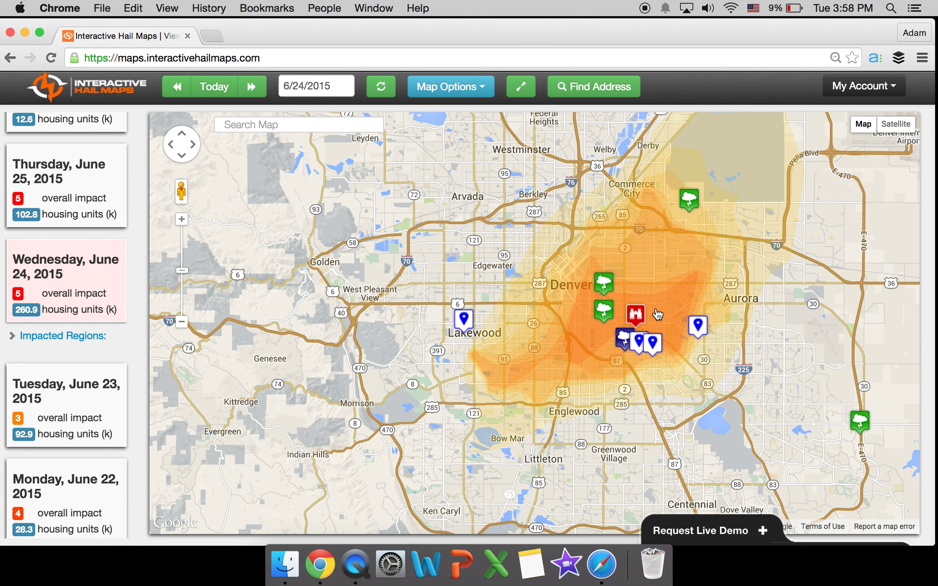
drag(629, 318, 541, 329)
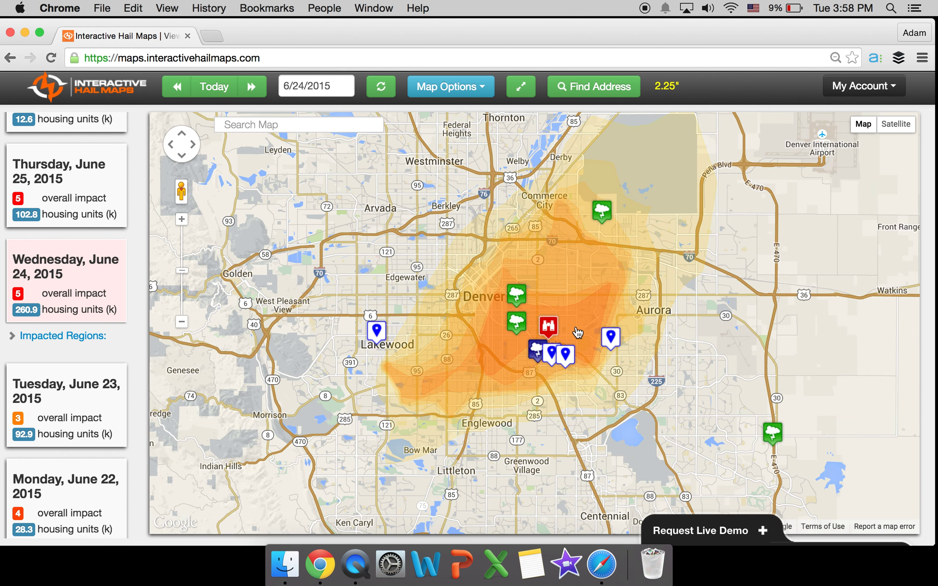
scroll(592, 327, up, 2)
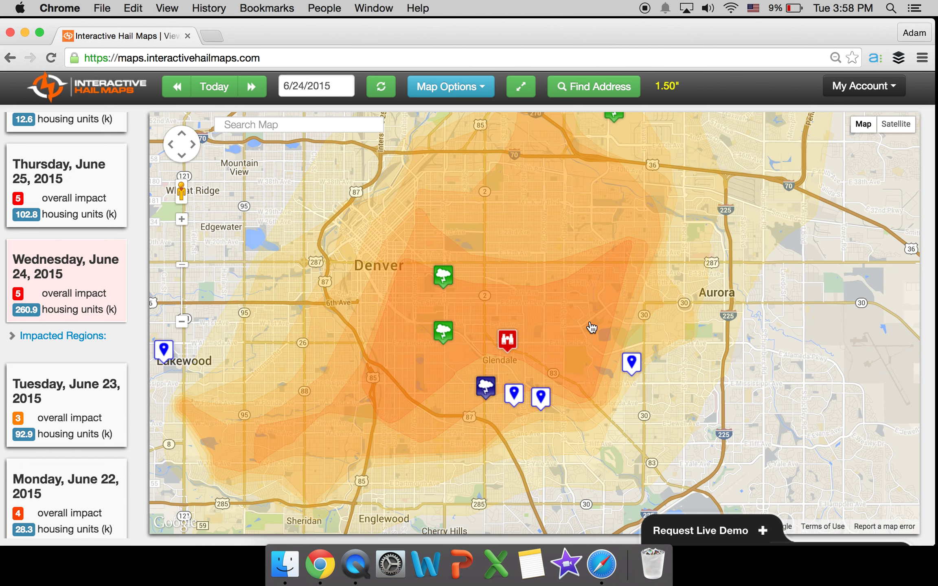
drag(593, 296, 588, 349)
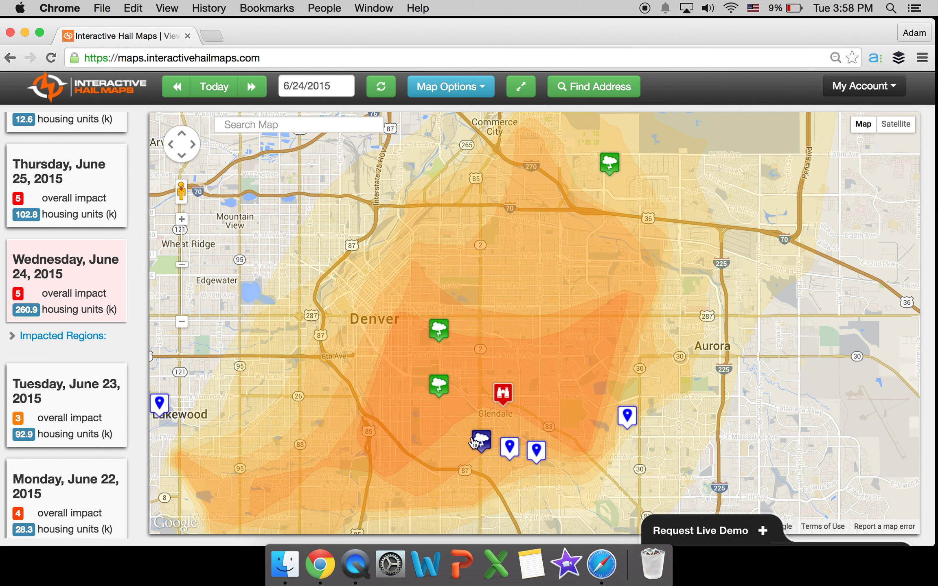
mouse_move(474, 443)
drag(435, 452, 469, 405)
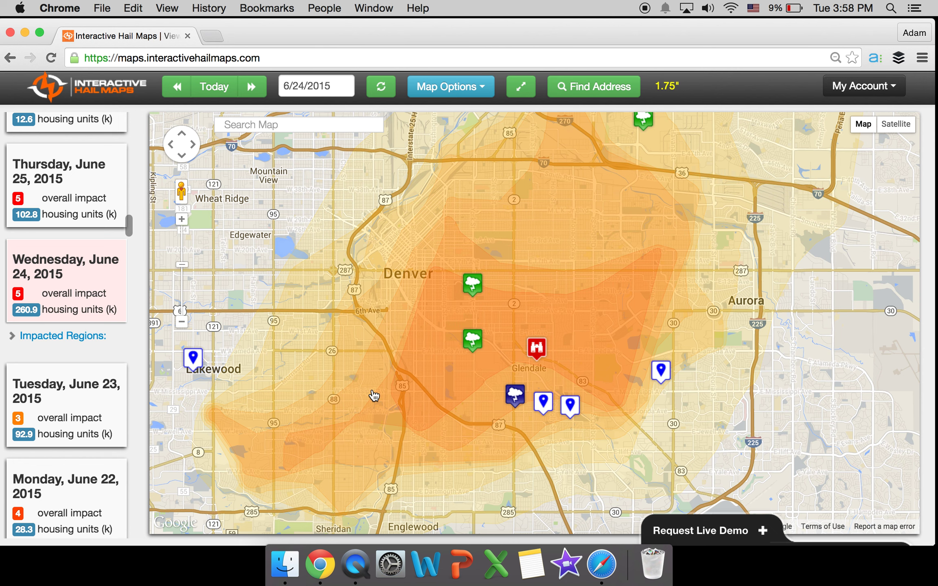
Bring the entire United States into view to survey the June 24 hail swaths nationwide.
scroll(523, 374, down, 5)
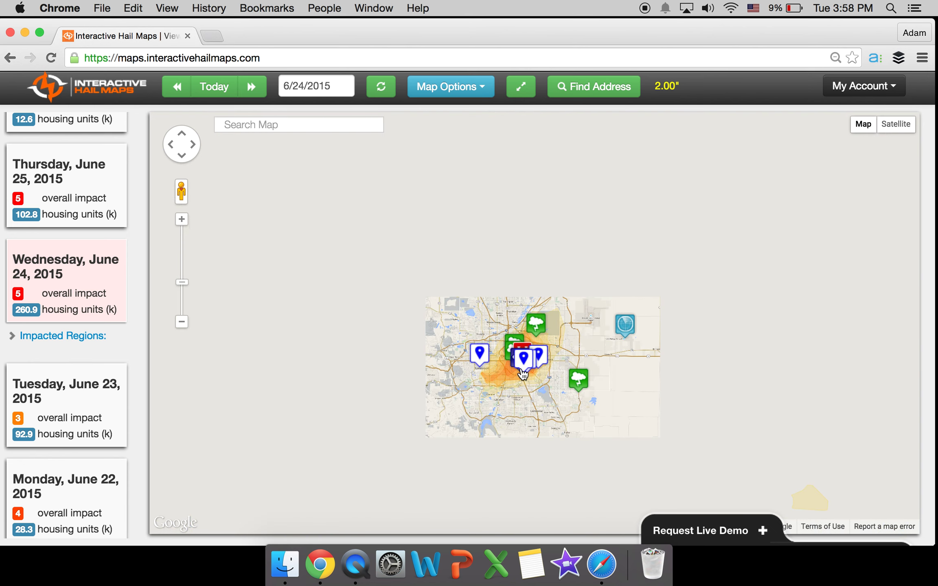
scroll(523, 373, down, 5)
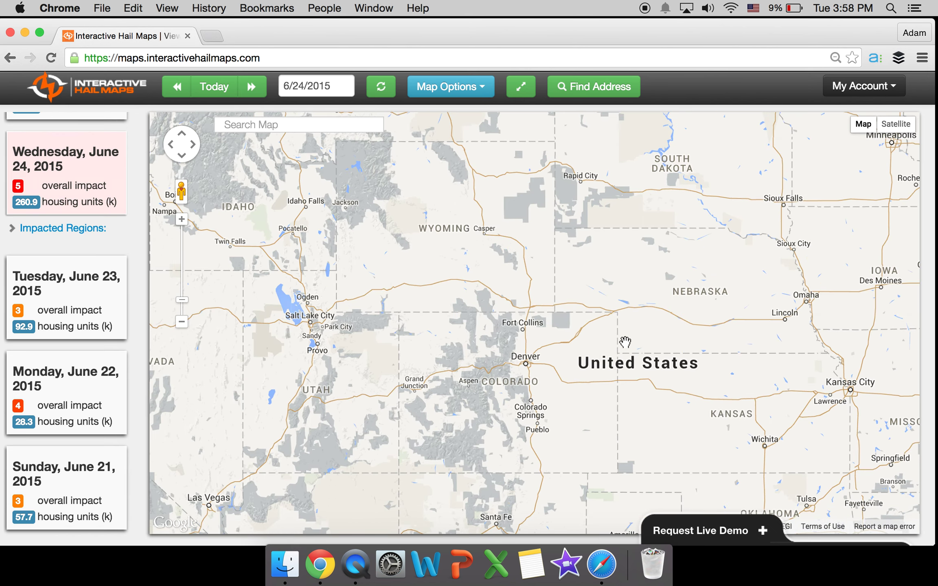
scroll(624, 344, down, 2)
drag(654, 356, 493, 332)
drag(554, 325, 620, 333)
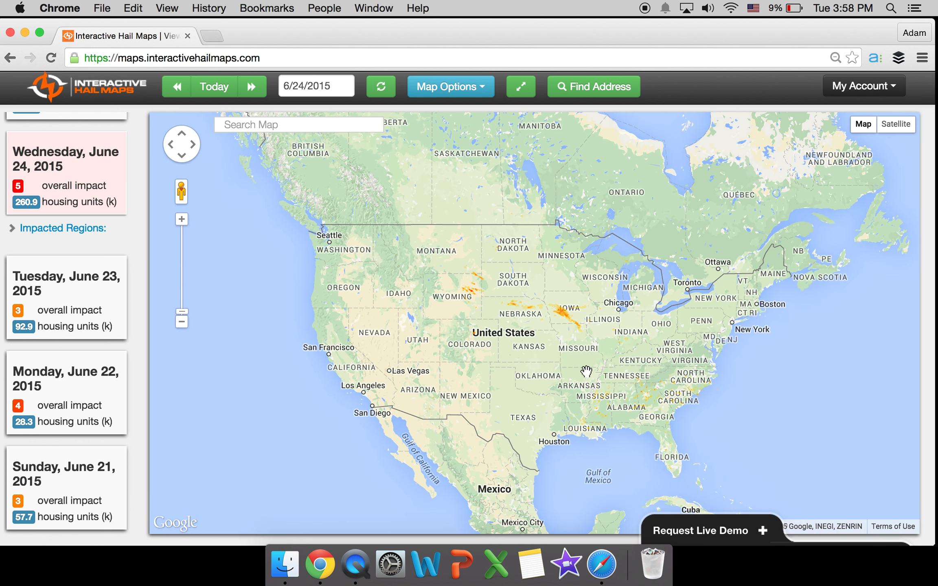
drag(602, 352, 589, 346)
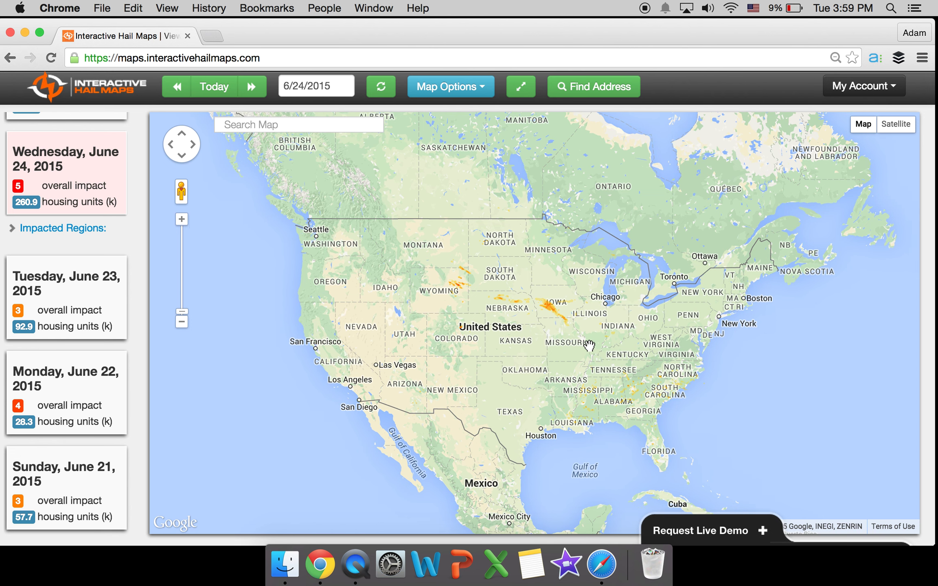